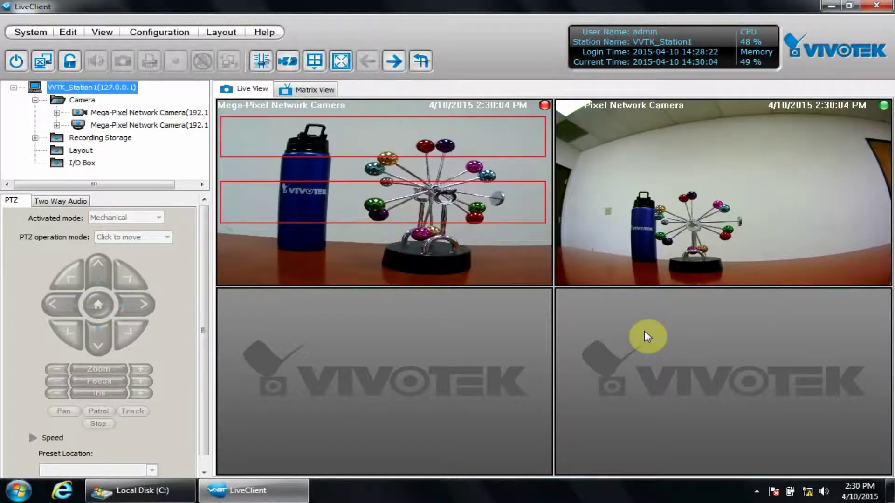
- Open the VAST Service Control window showing version 1.9.0.8 running, then reopen the tray menu
{"action": "left_click", "coordinate": [757, 491]}
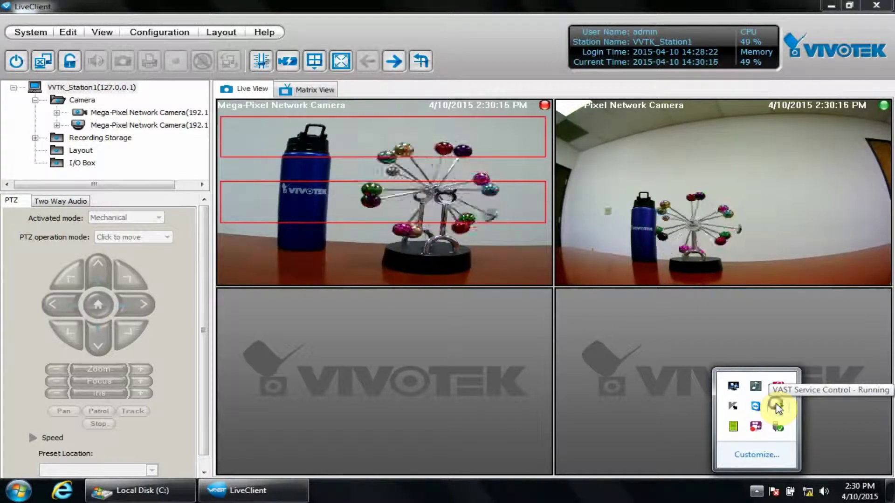
{"action": "right_click", "coordinate": [777, 408]}
{"action": "left_click", "coordinate": [788, 311]}
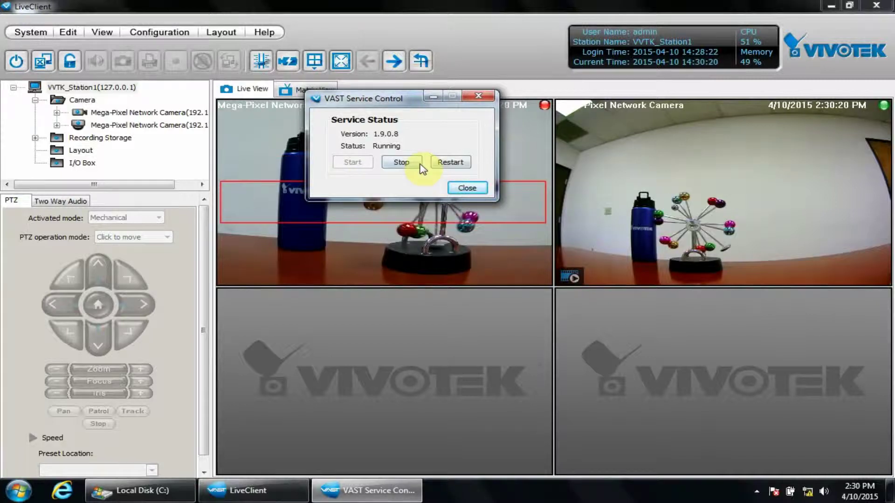
{"action": "left_click", "coordinate": [757, 492]}
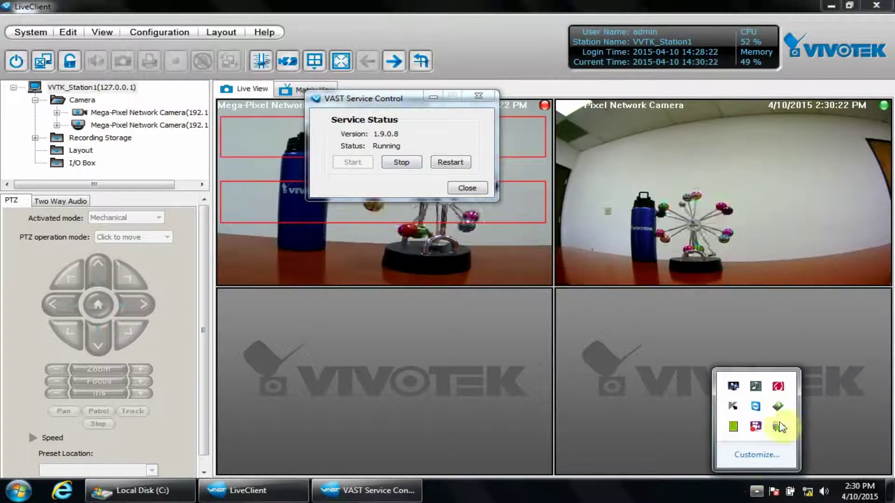
{"action": "right_click", "coordinate": [778, 427]}
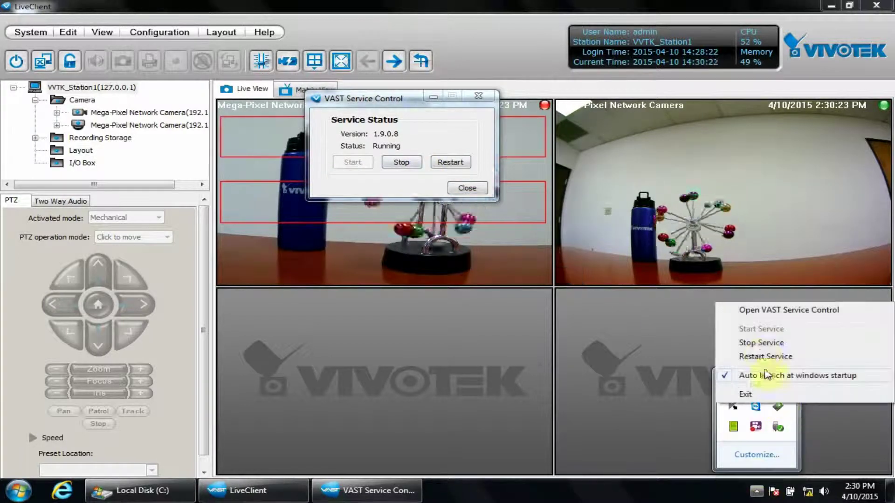
- Stop the VAST service and dismiss the 'Service is stopped' notification
{"action": "left_click", "coordinate": [762, 343]}
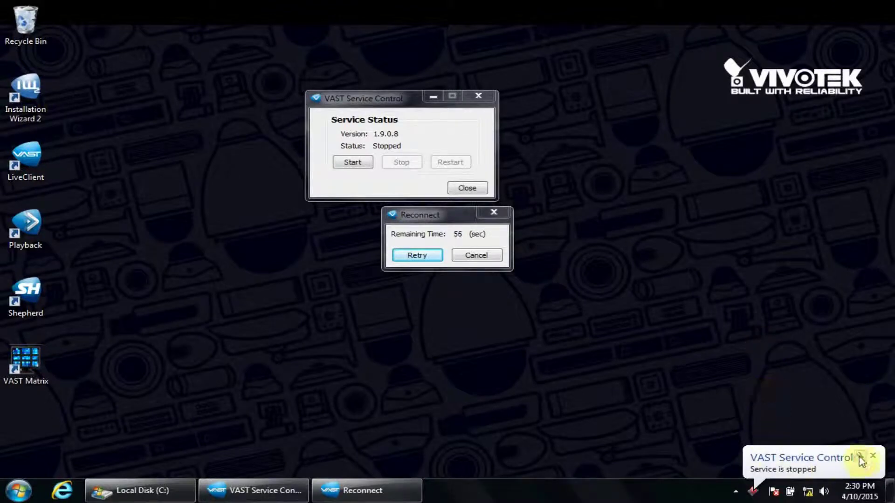
{"action": "left_click", "coordinate": [874, 457]}
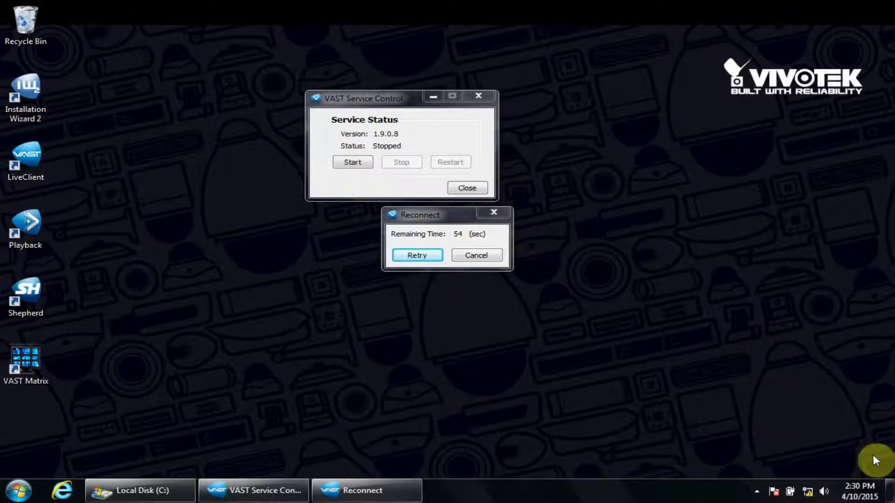
{"action": "left_click", "coordinate": [761, 495]}
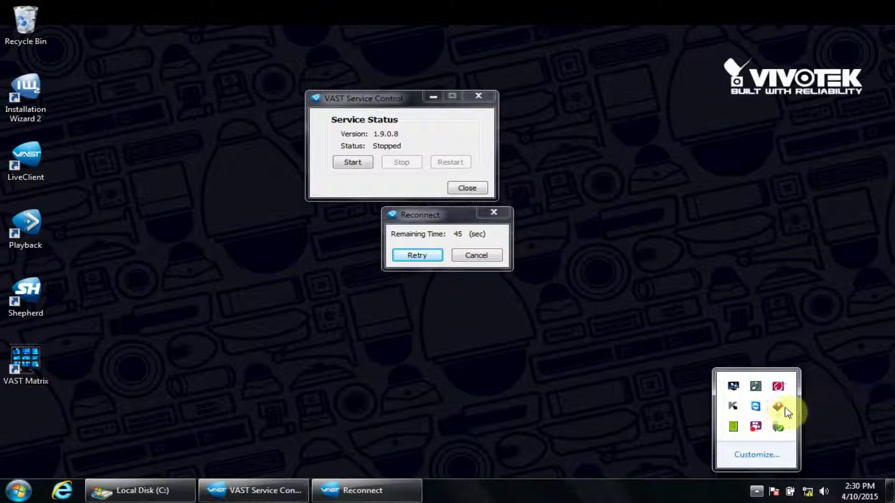
- Start the VAST service again and retry the LiveClient connection so both camera feeds return
{"action": "right_click", "coordinate": [779, 408]}
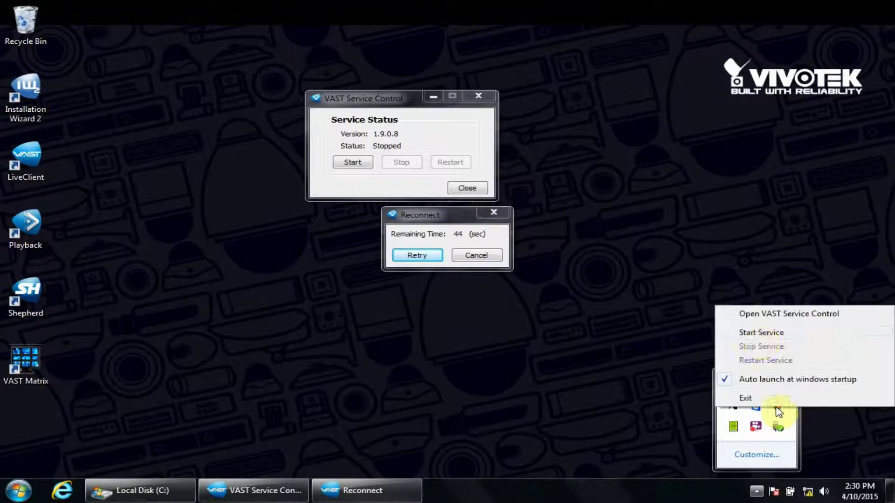
{"action": "left_click", "coordinate": [760, 335]}
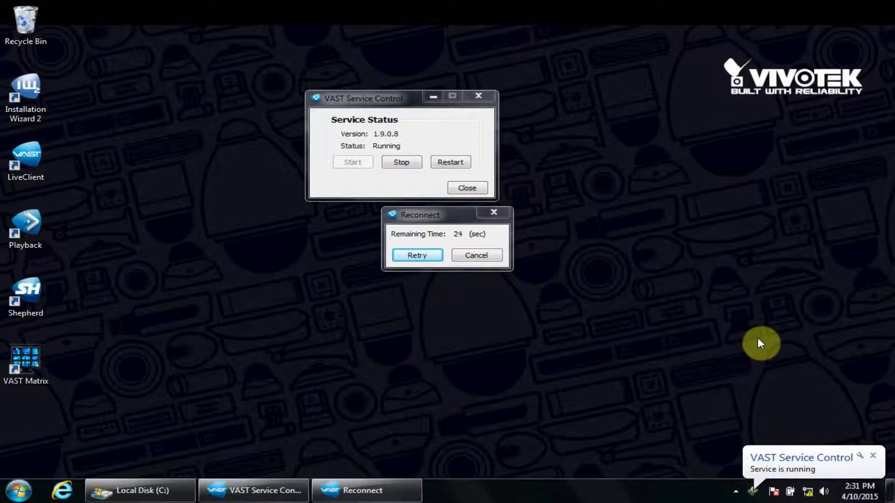
{"action": "left_click", "coordinate": [417, 256]}
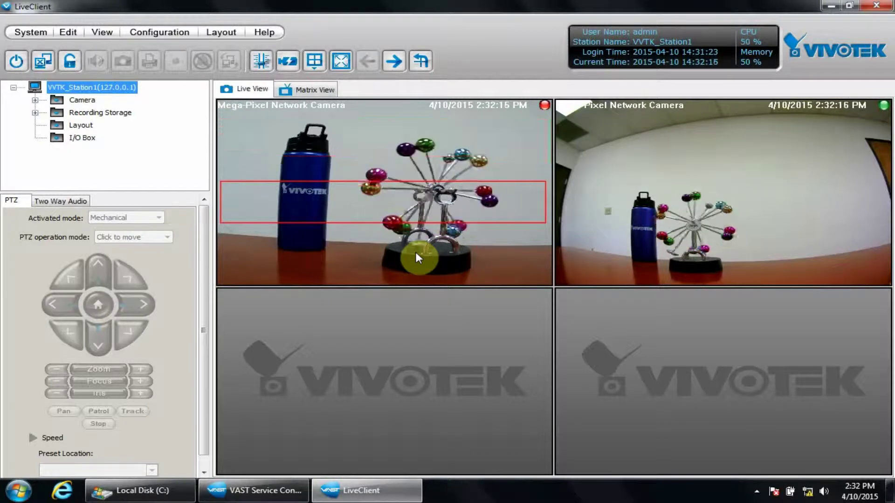
- Search the Start menu for 'import' and launch the Import-Export Utility
{"action": "key", "text": "super"}
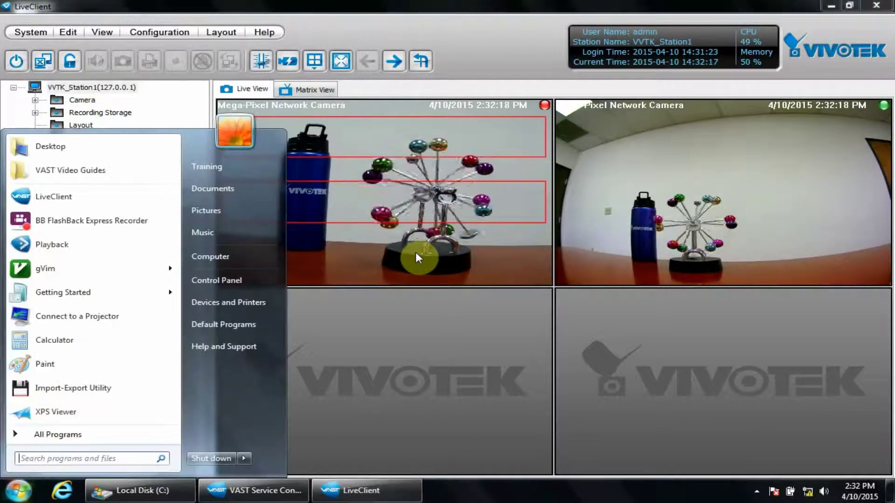
{"action": "type", "text": "import"}
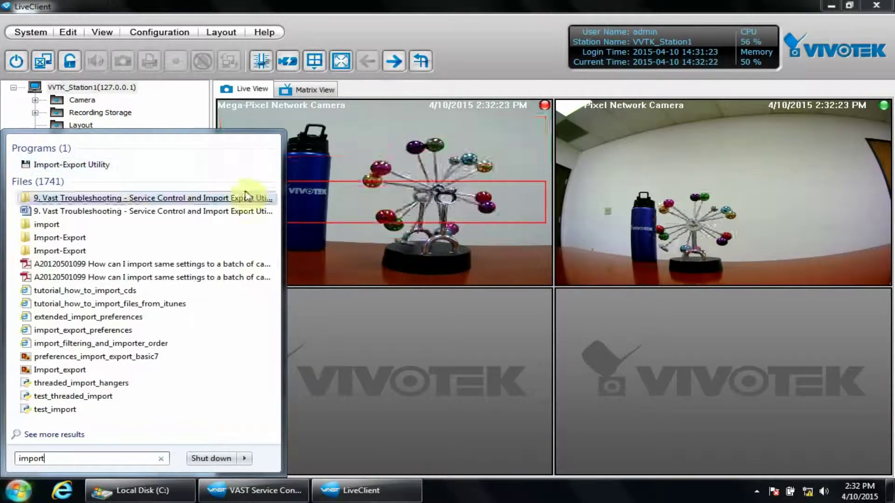
{"action": "left_click", "coordinate": [148, 166]}
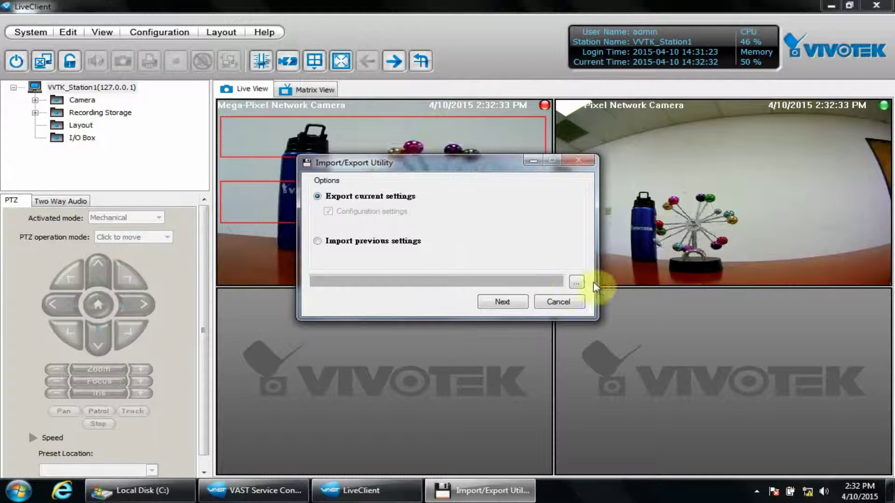
- Set the export file to vast_configuration_backup on the Desktop and attempt the export
{"action": "left_click", "coordinate": [577, 282]}
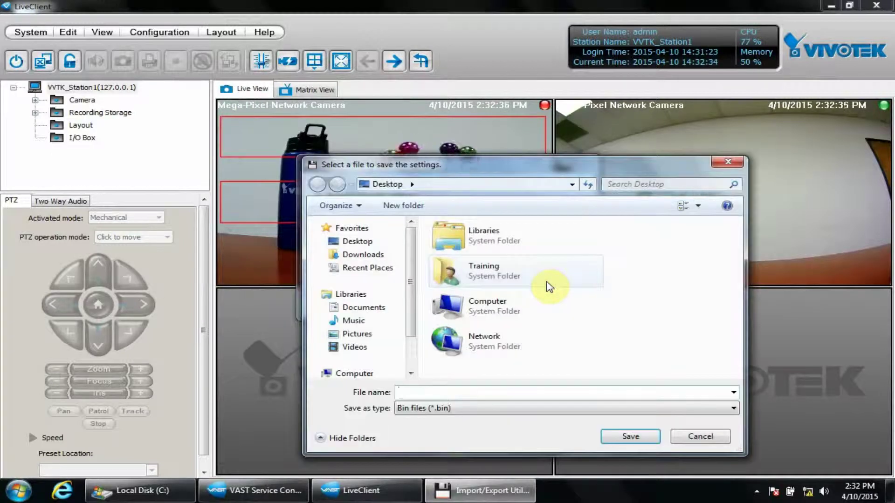
{"action": "type", "text": "vast_co"}
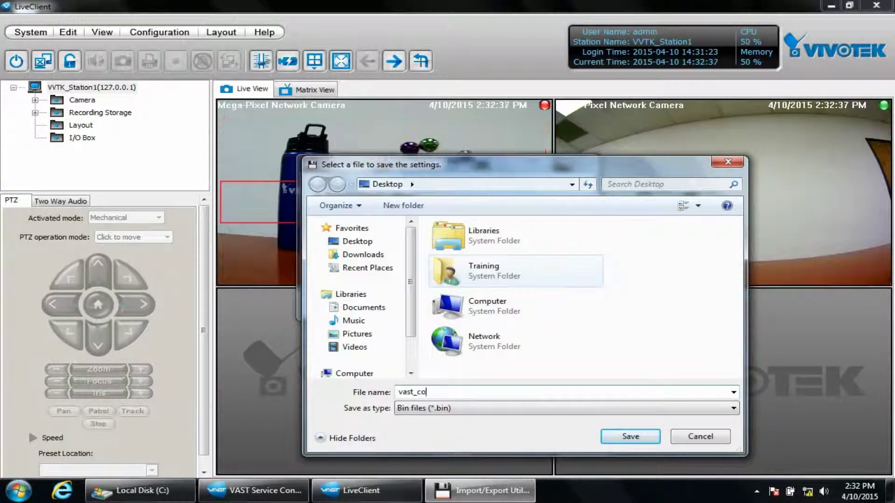
{"action": "type", "text": "nfiguration_back"}
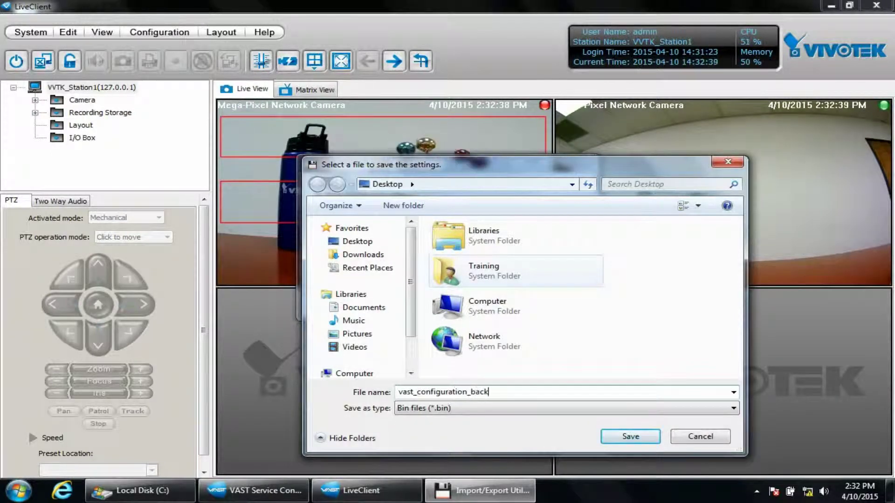
{"action": "type", "text": "up"}
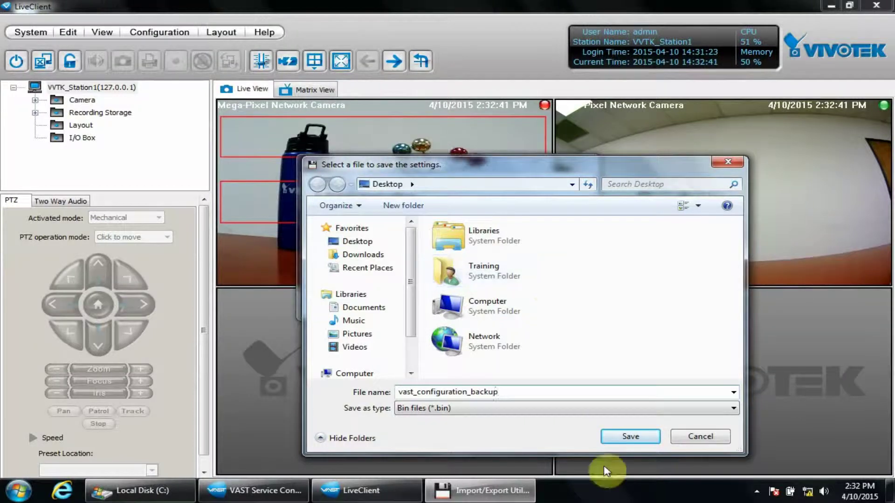
{"action": "left_click", "coordinate": [627, 438]}
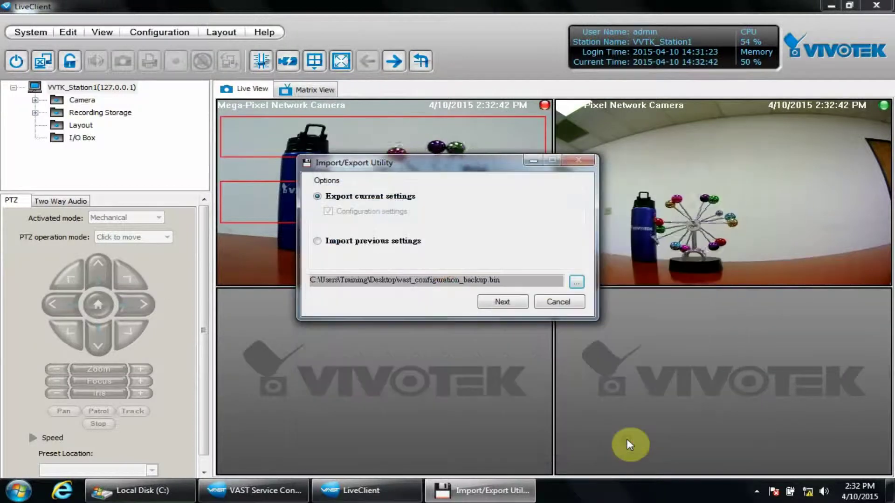
{"action": "left_click", "coordinate": [508, 307]}
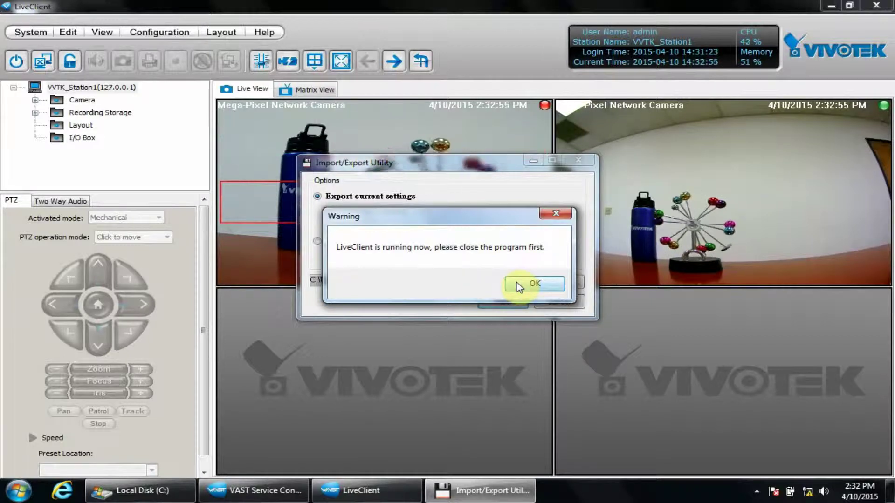
- Acknowledge the warning, confirm closing LiveClient, and run the export through to Success
{"action": "left_click", "coordinate": [517, 285]}
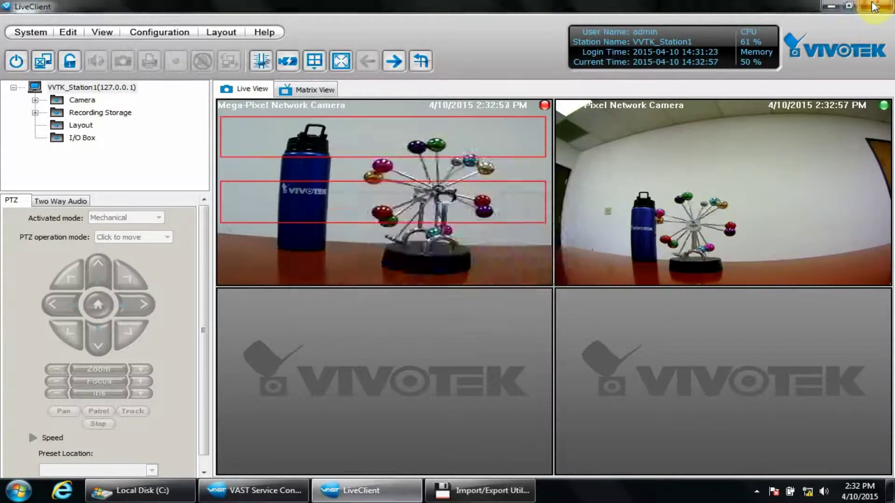
{"action": "left_click", "coordinate": [418, 264]}
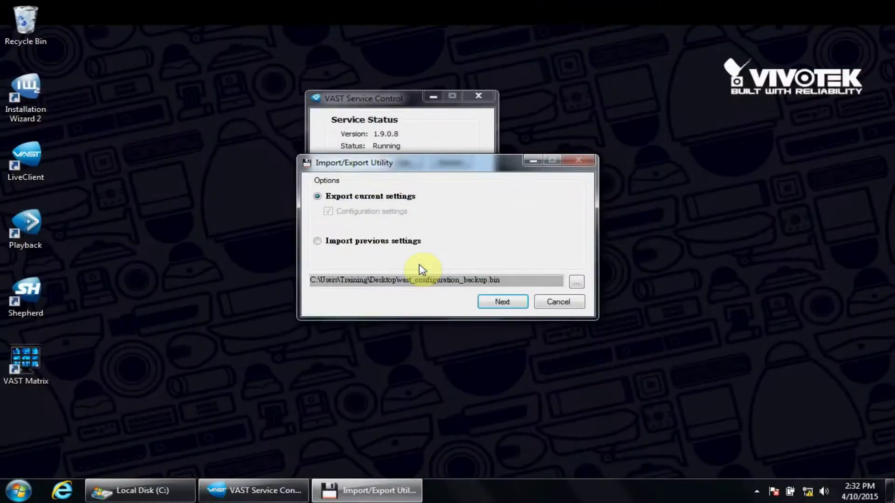
{"action": "left_click", "coordinate": [502, 303]}
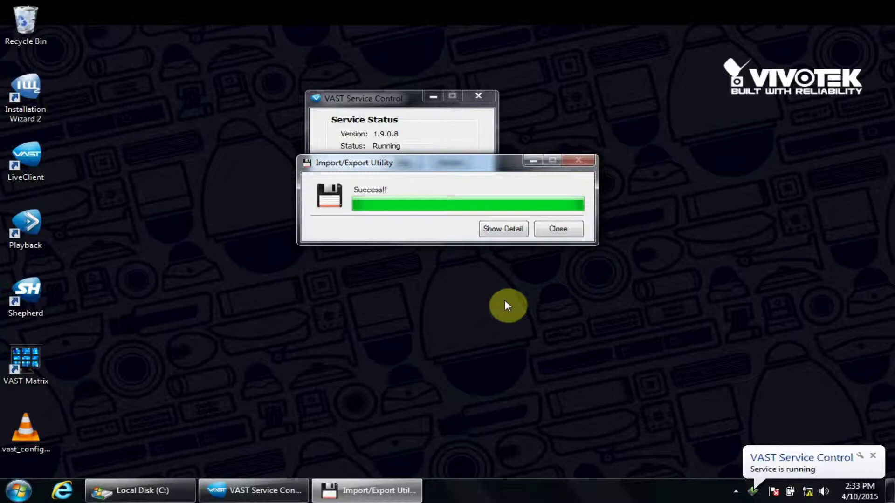
- Look up 'vast uninstall' in Start search without running it, then close the finished export window
{"action": "key", "text": "super"}
{"action": "type", "text": "vast un"}
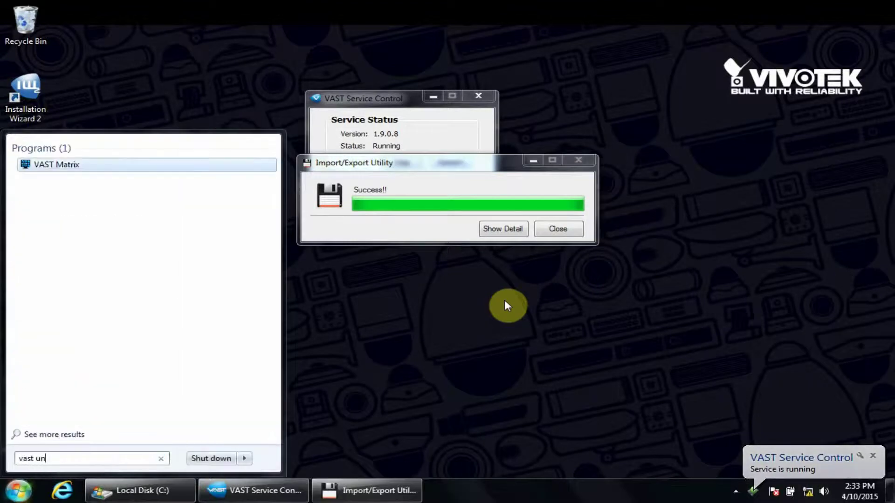
{"action": "type", "text": "install"}
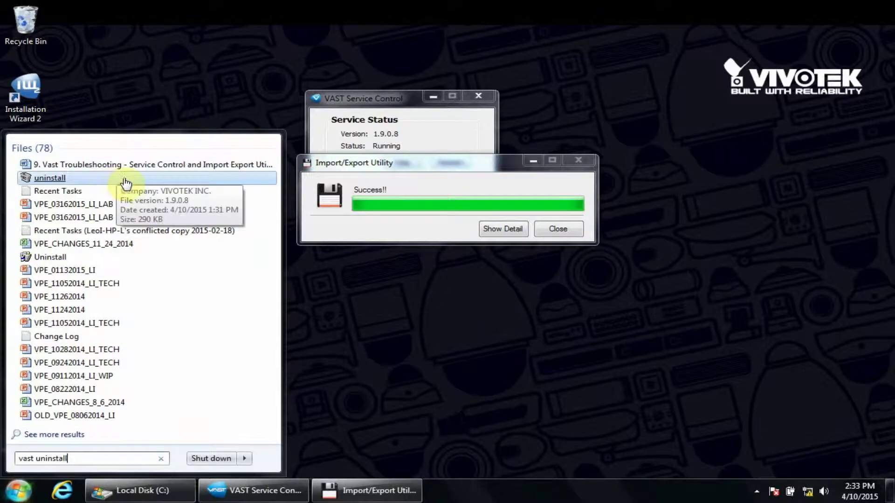
{"action": "left_click", "coordinate": [387, 318]}
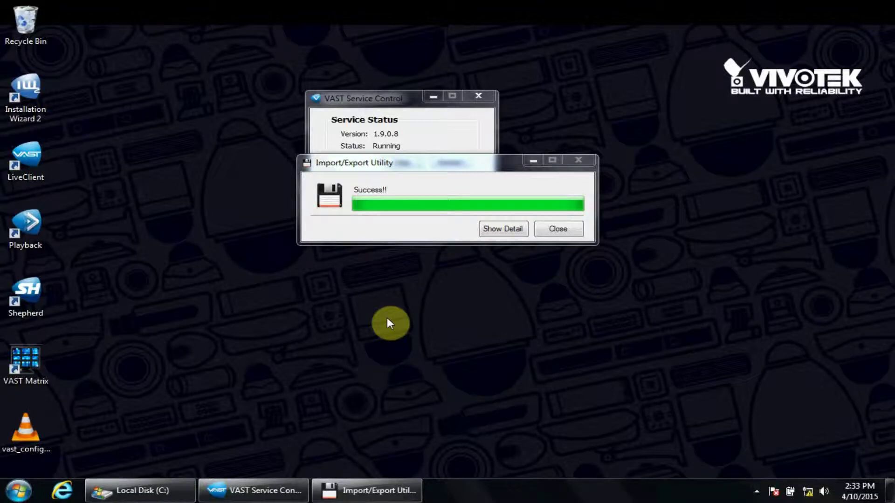
{"action": "left_click", "coordinate": [566, 232]}
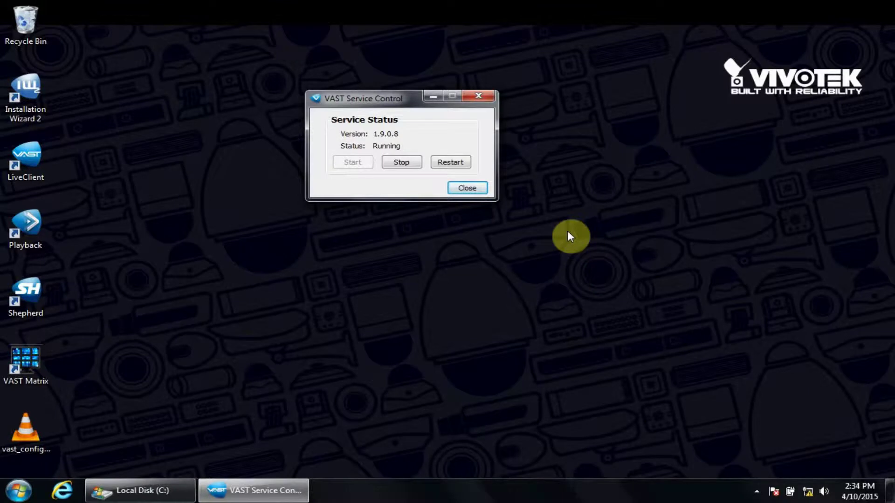
- Relaunch the Import-Export Utility from a Start menu search for 'import'
{"action": "key", "text": "super"}
{"action": "type", "text": "import"}
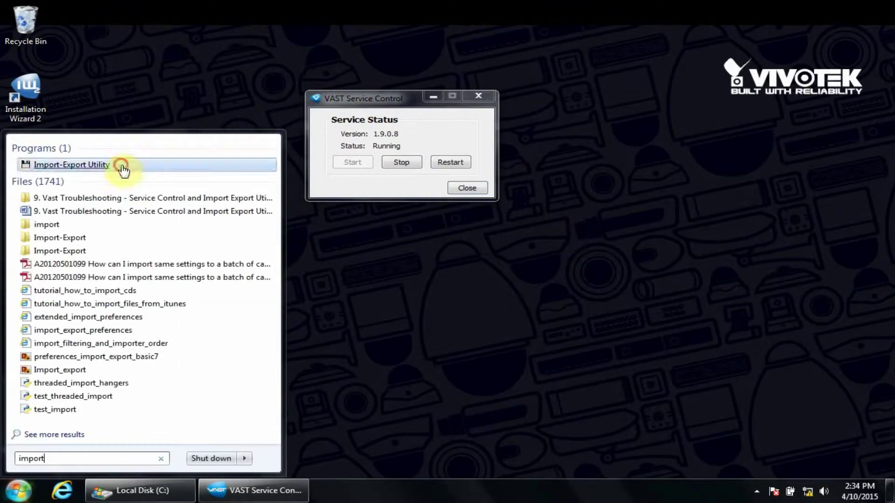
{"action": "left_click", "coordinate": [120, 165]}
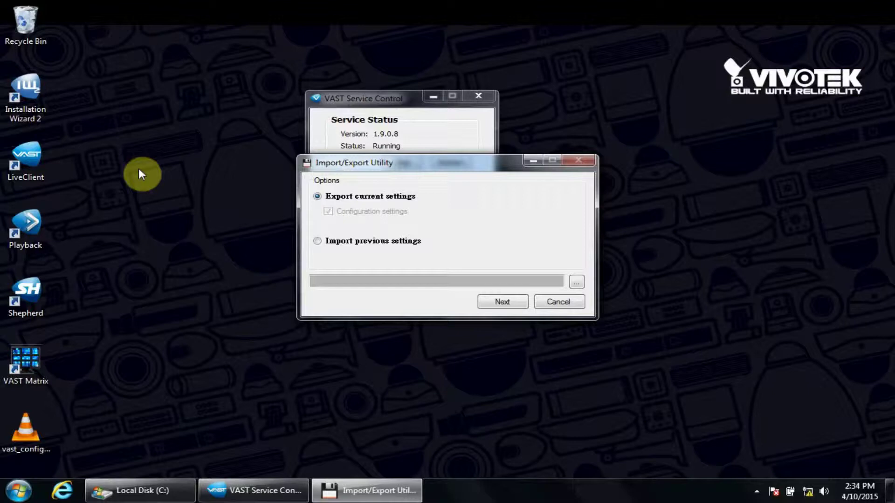
- Choose Import previous settings with vast_configuration_backup.bin on the Desktop as the source file
{"action": "left_click", "coordinate": [339, 240]}
{"action": "left_click", "coordinate": [577, 282]}
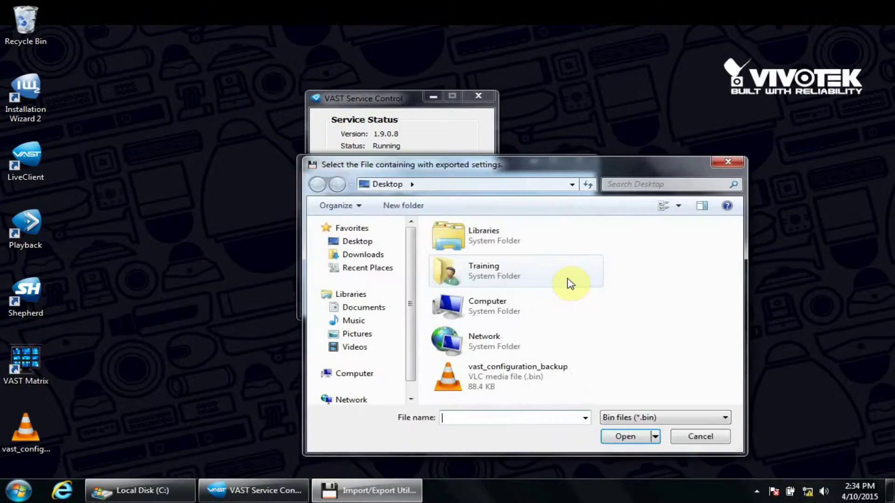
{"action": "left_click", "coordinate": [506, 373]}
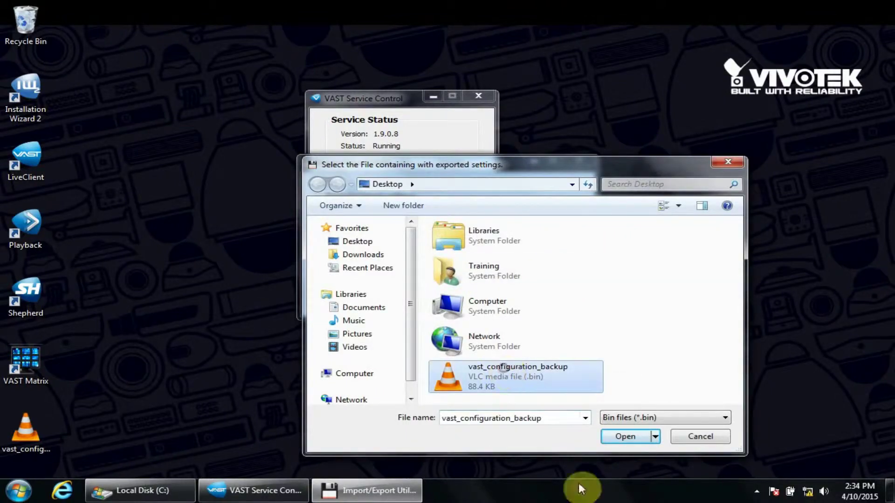
{"action": "left_click", "coordinate": [636, 438]}
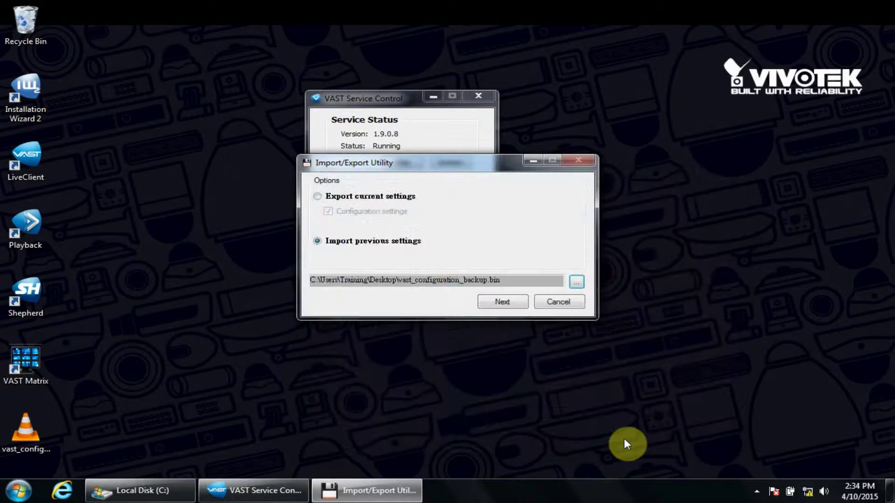
- Start the import and confirm replacing the current settings with the backup
{"action": "left_click", "coordinate": [509, 304]}
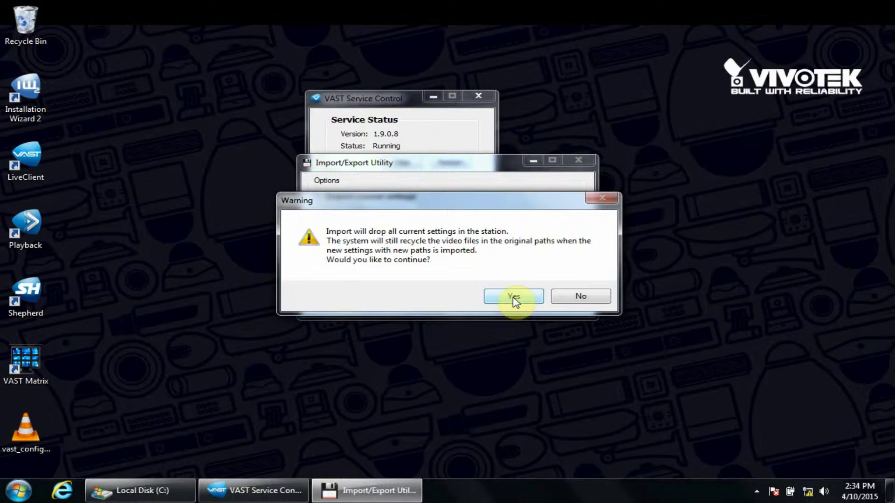
{"action": "left_click", "coordinate": [513, 298]}
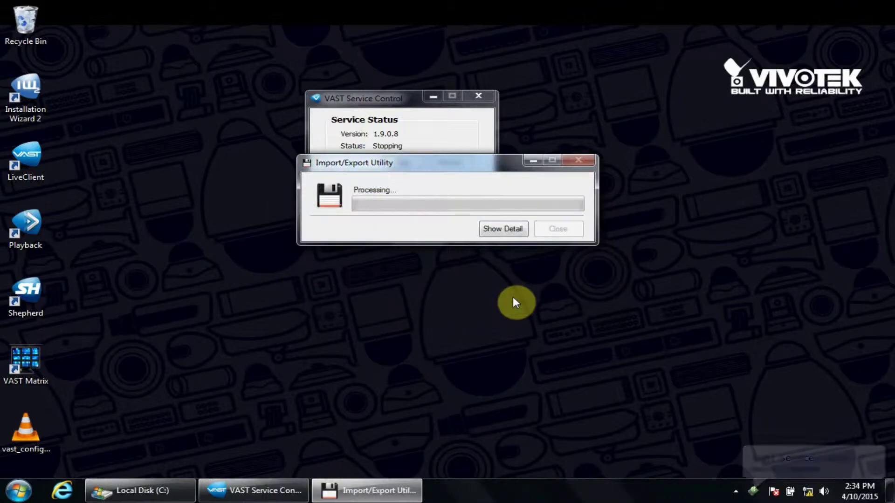